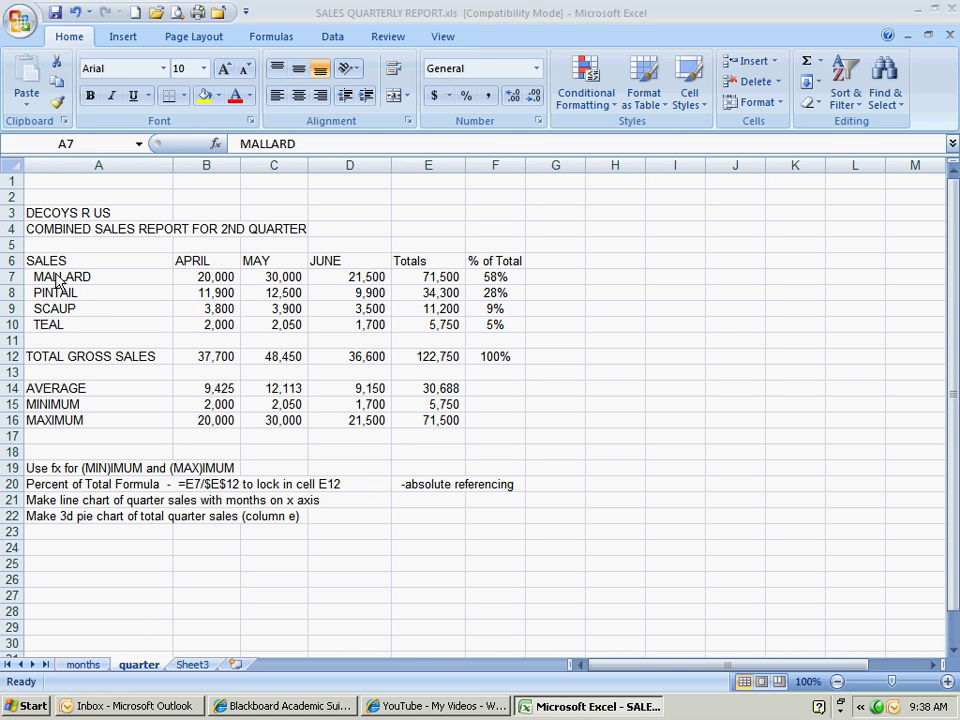
Select the duck names A7:A10 and, with Ctrl, the quarter totals E7:E10.
click(57, 284)
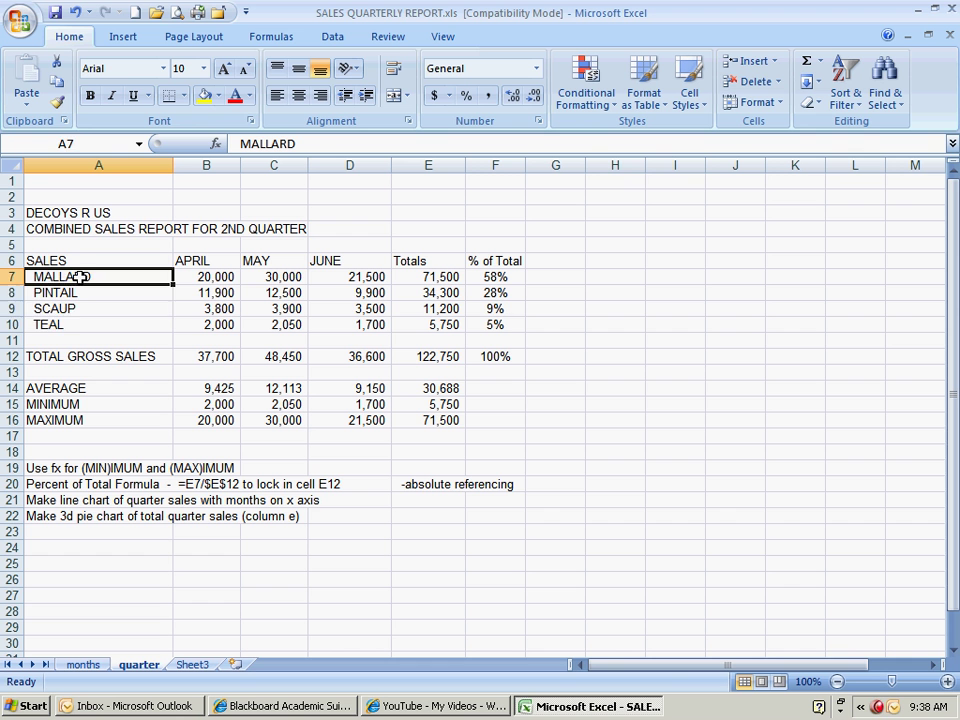
drag(79, 276, 79, 321)
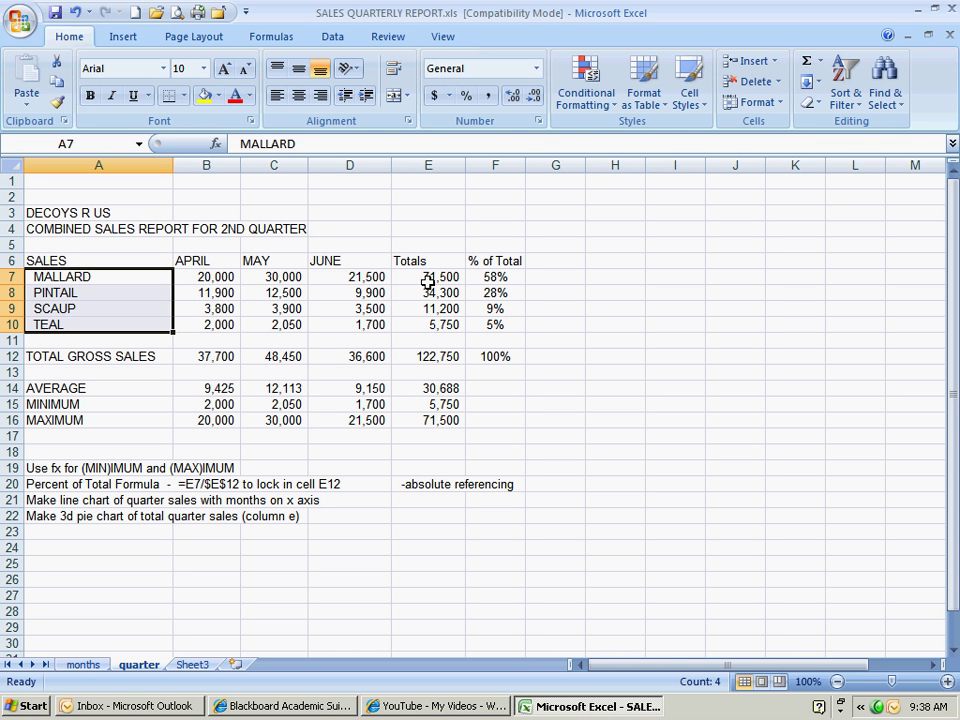
drag(426, 279, 422, 320)
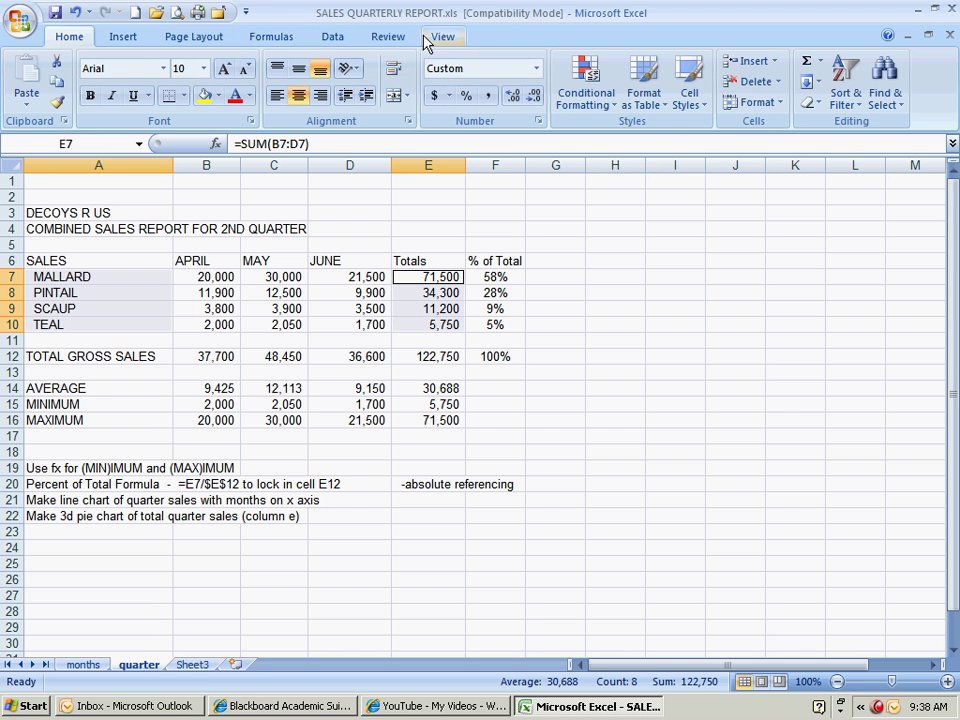
Insert a Pie in 3-D chart from the selected duck names and quarter totals.
click(132, 37)
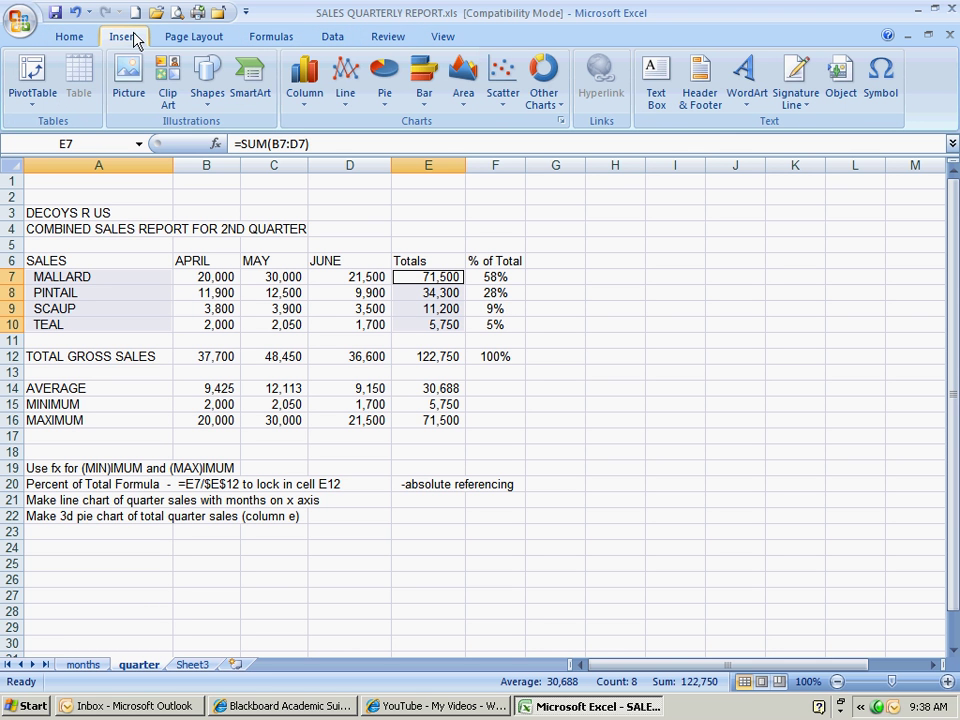
click(386, 105)
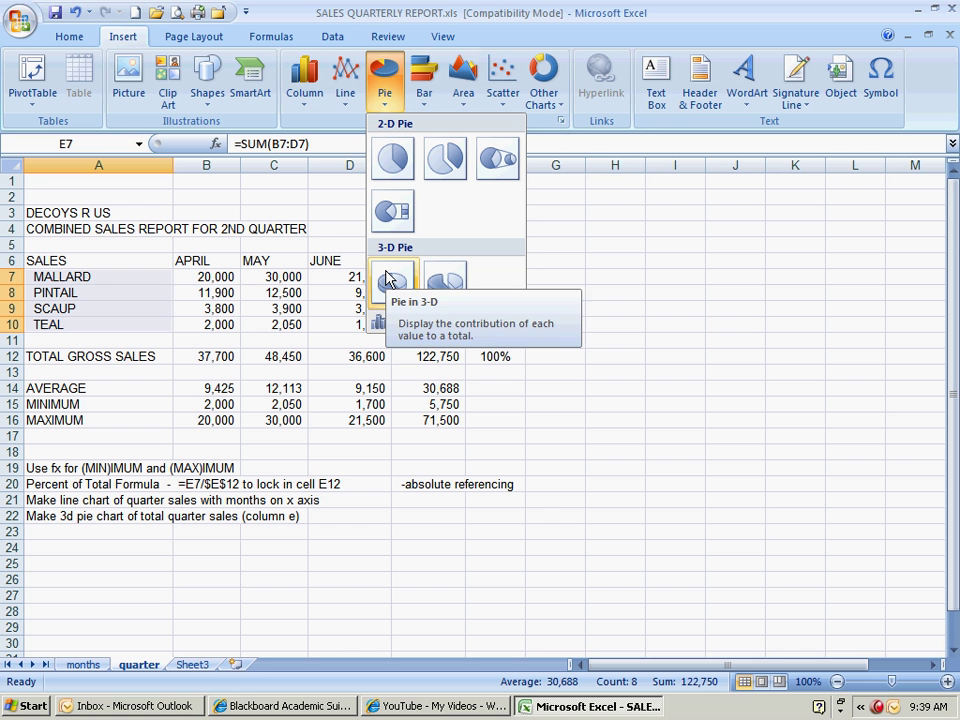
click(391, 285)
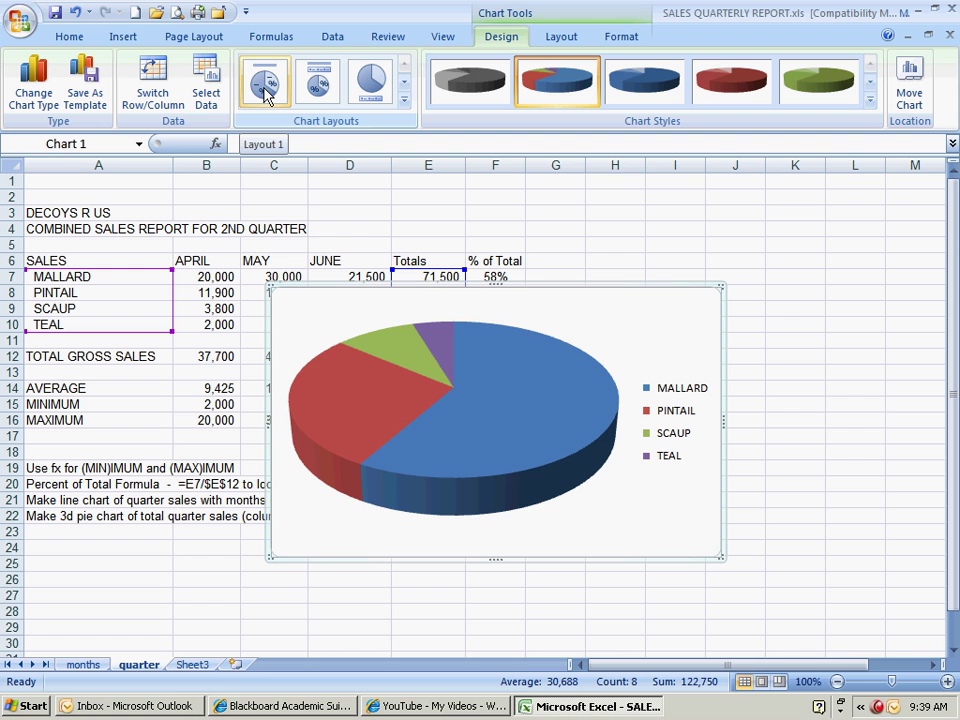
Apply Chart Layout 1 for name and percentage labels, then move the chart below the table.
click(265, 92)
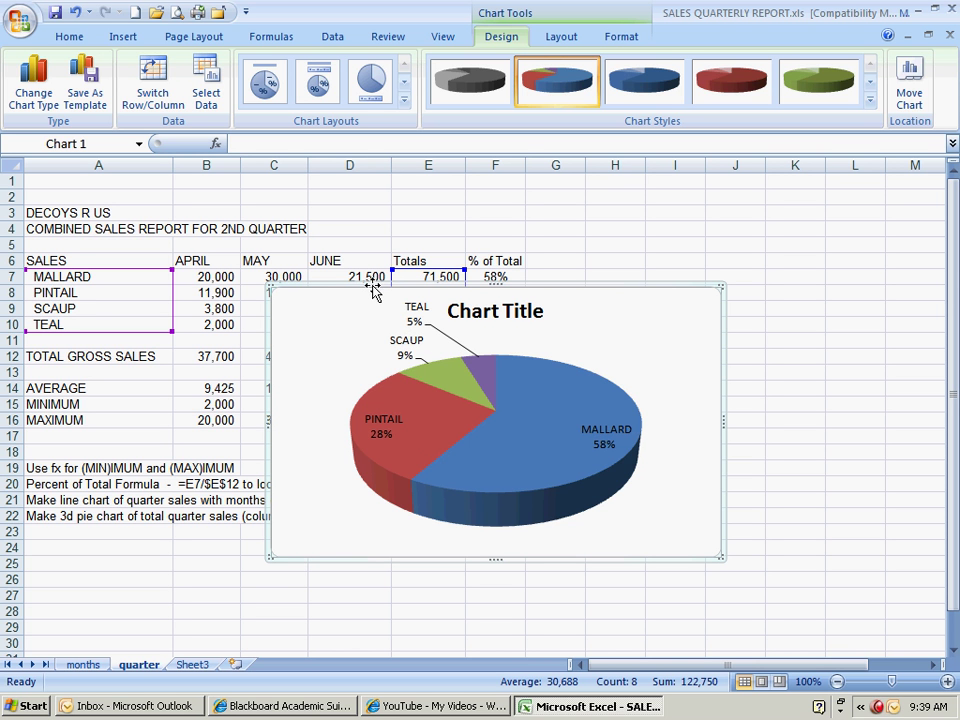
drag(340, 370, 316, 446)
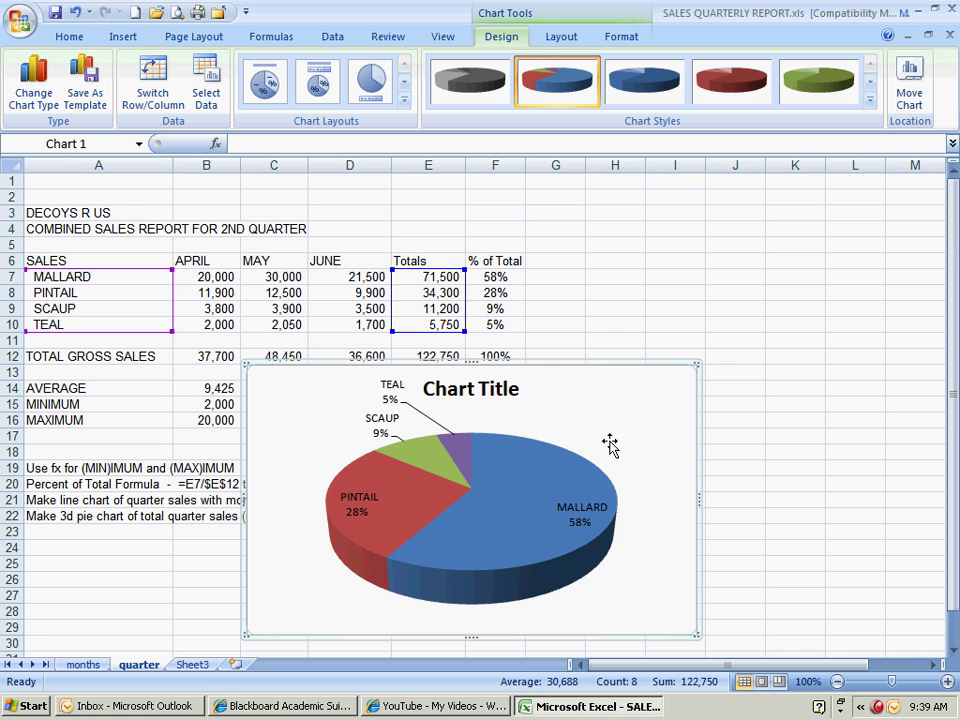
Replace the Chart Title placeholder with 'Total Sales for 2nd Qrtr'.
click(482, 388)
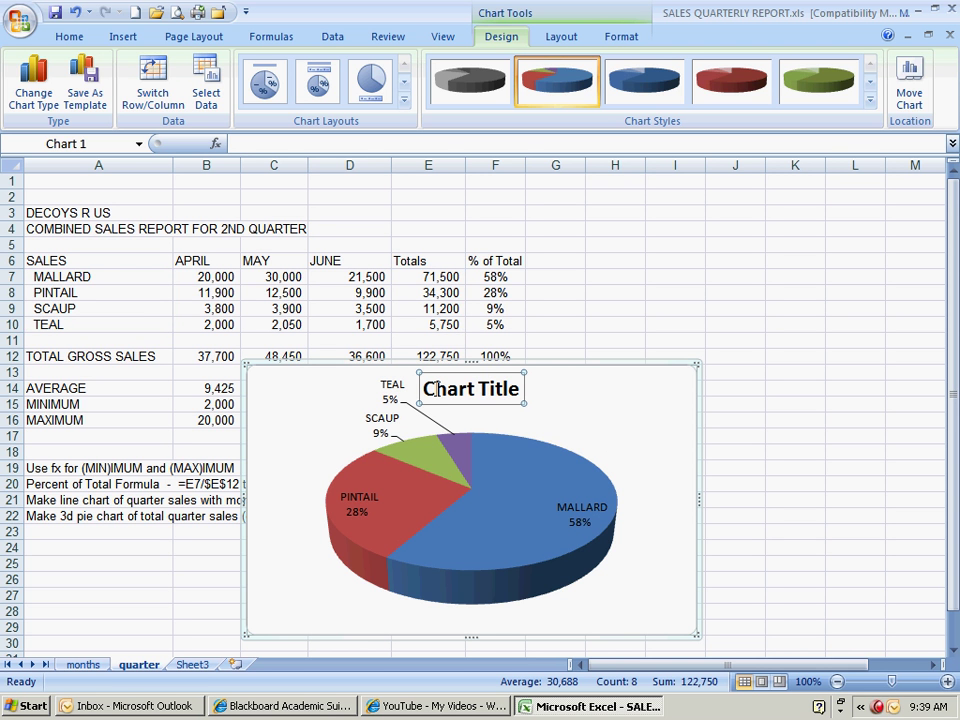
drag(424, 389, 512, 390)
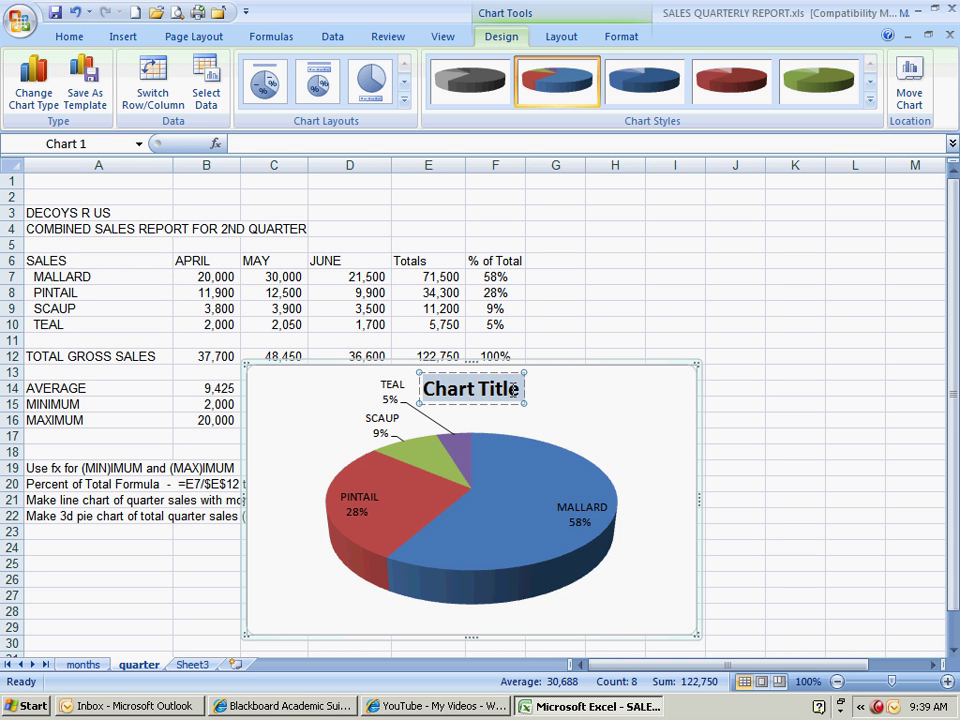
text(Totals)
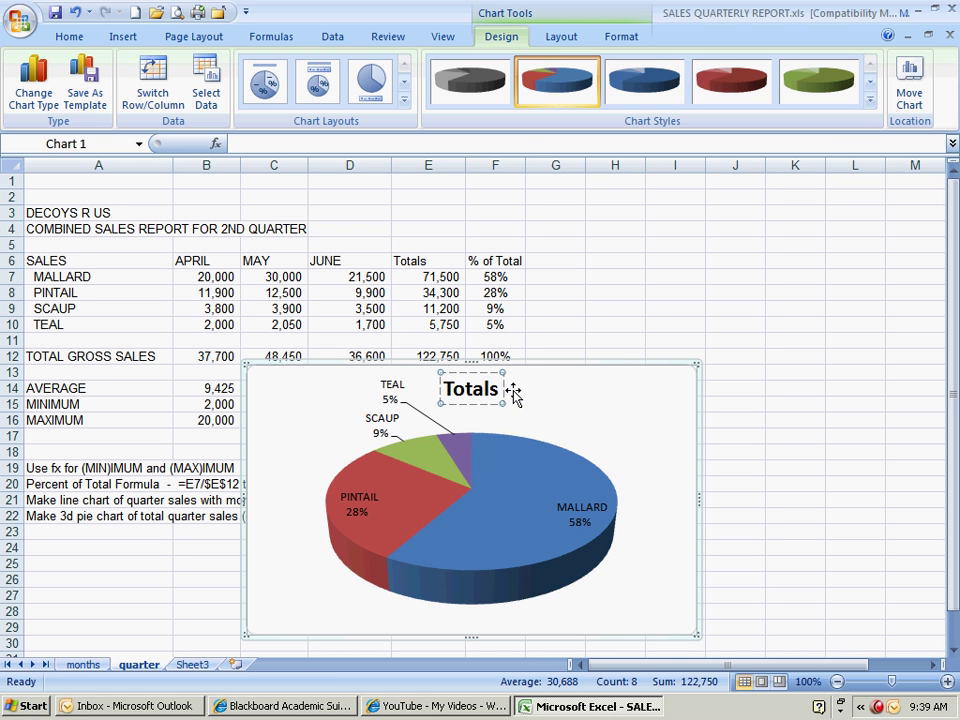
key(BackSpace)
text(Sales f)
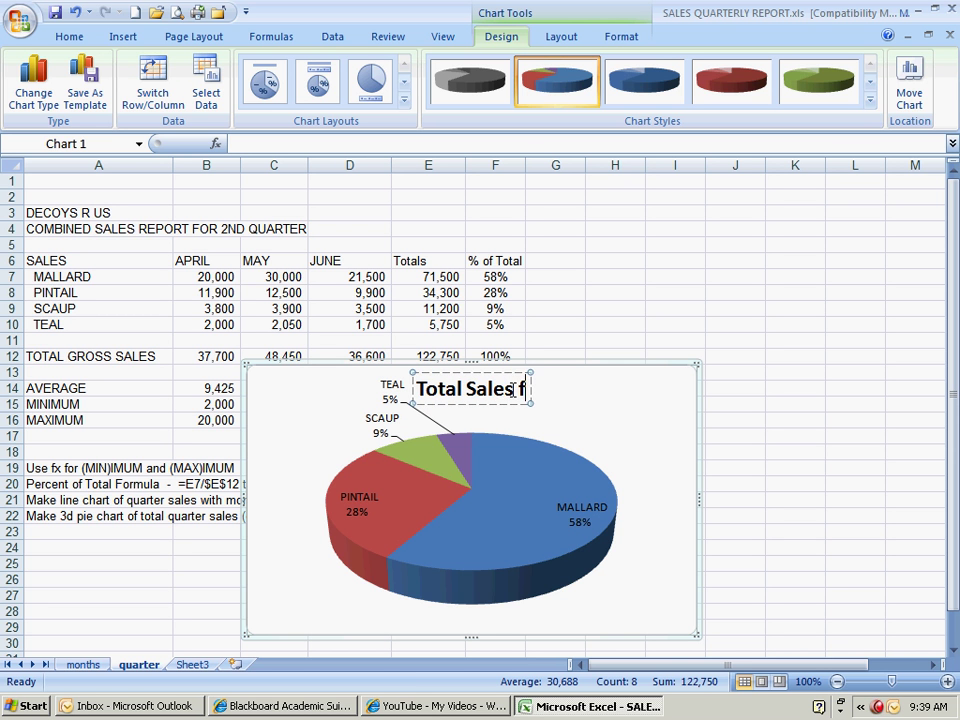
text(or 2n)
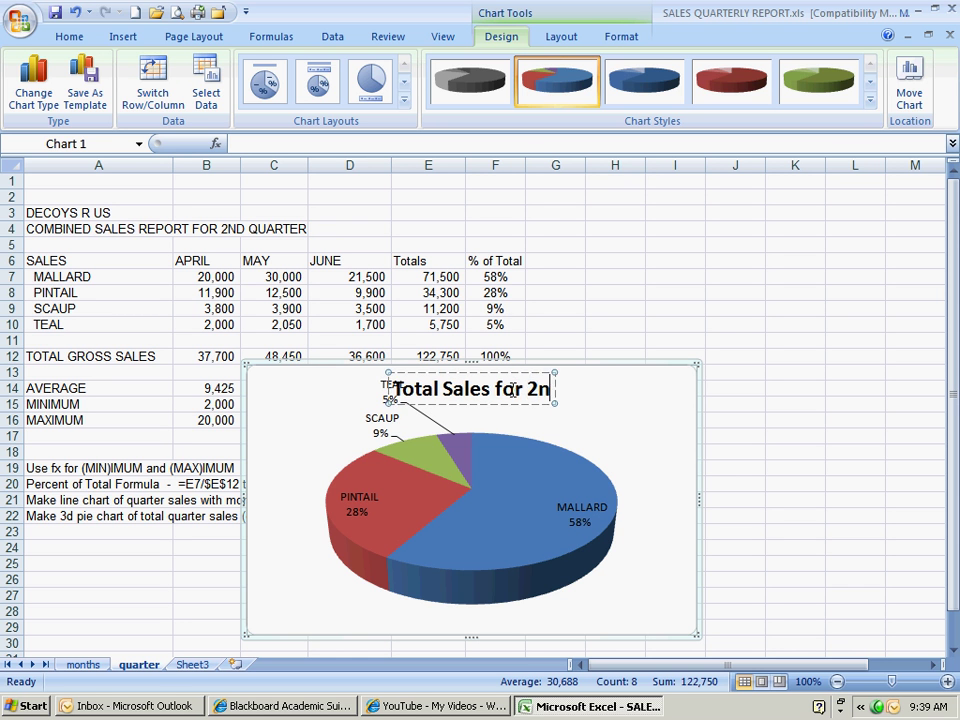
text(d Qrtr)
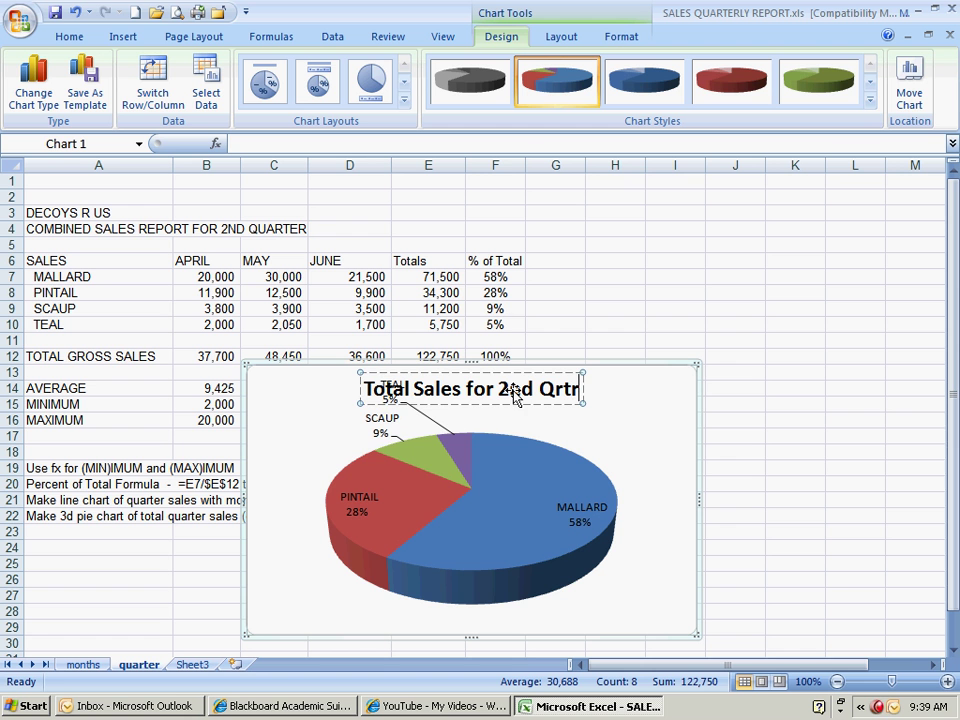
click(615, 427)
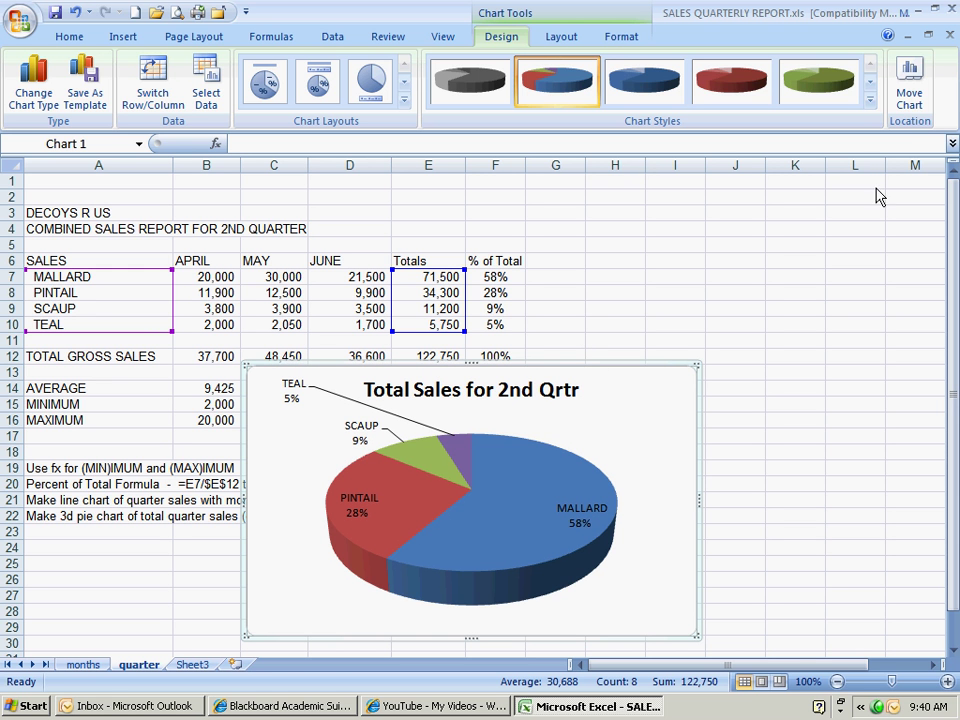
Move the chart to a new chart sheet named '3d Pie Qrt Sales'.
click(909, 112)
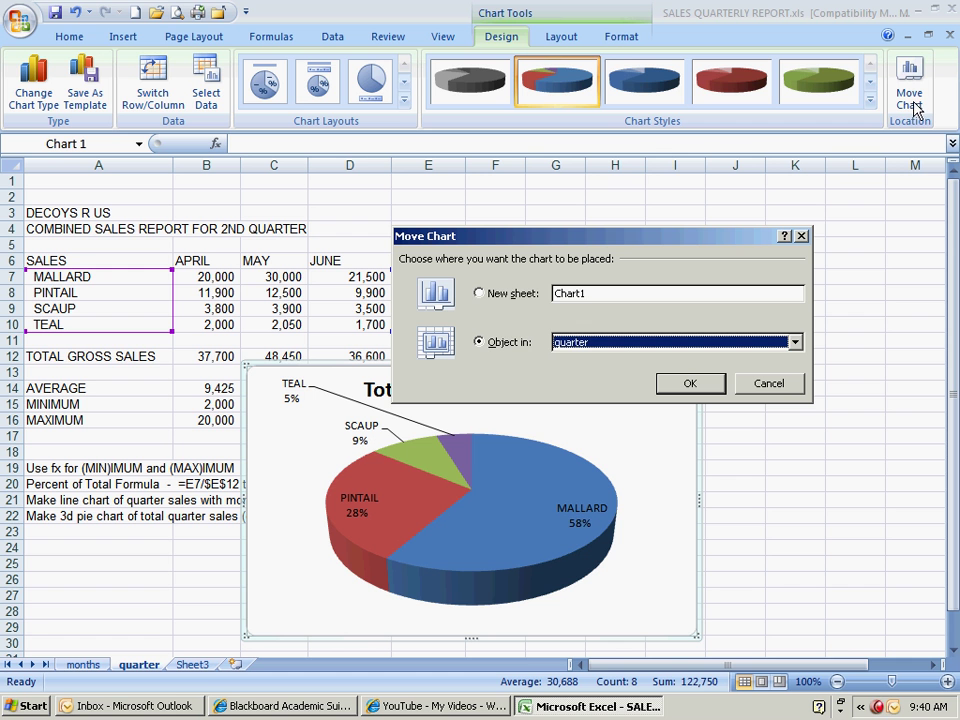
click(478, 293)
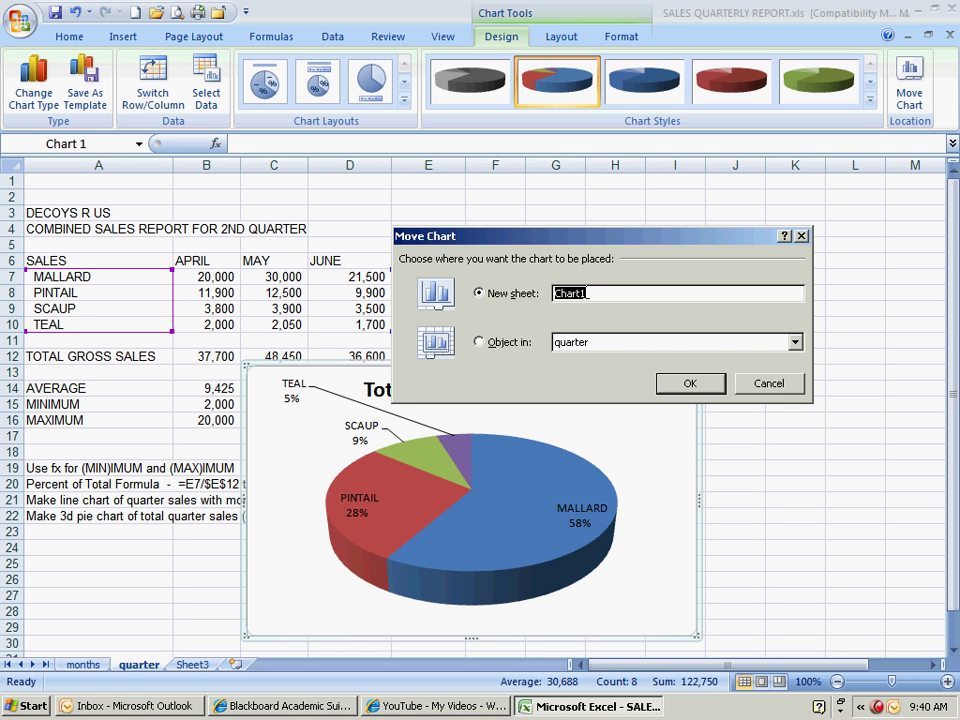
text(3d Pie Chart Sales)
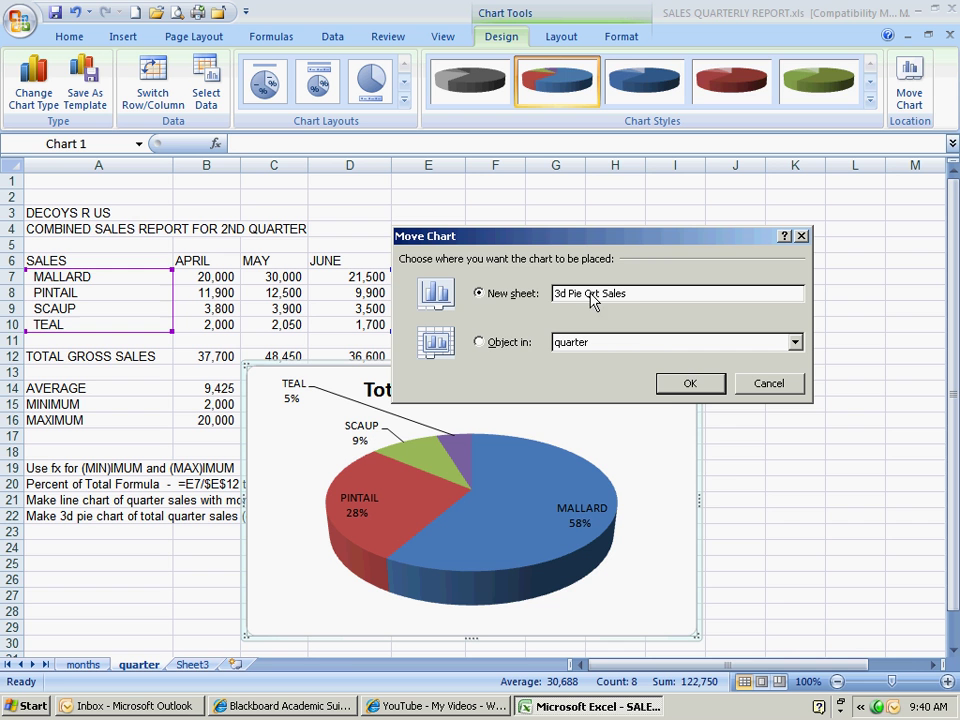
click(683, 383)
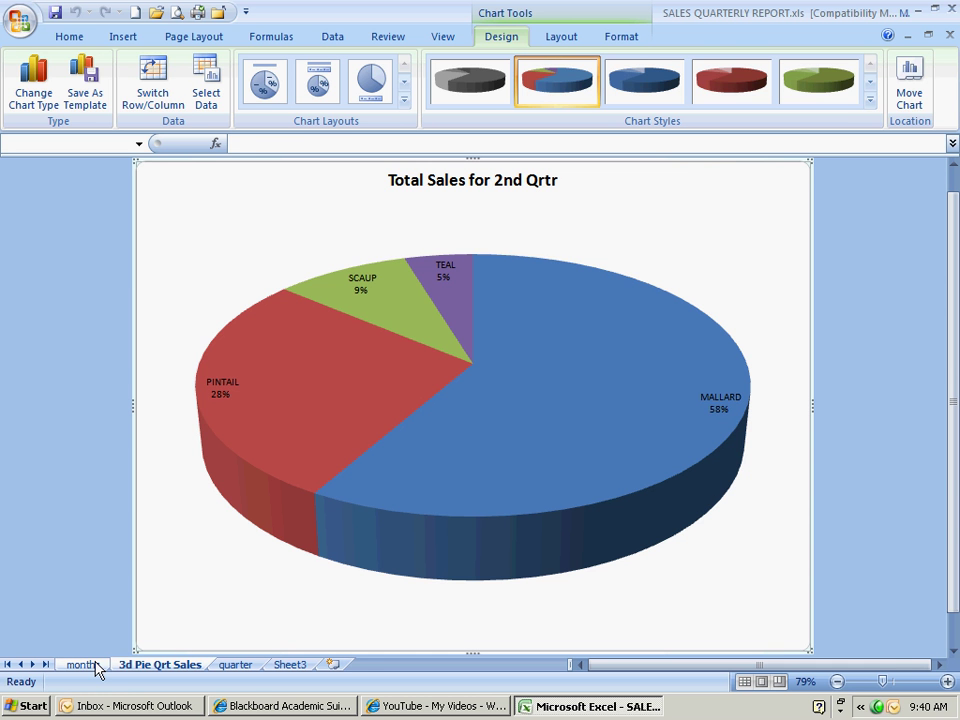
On the months sheet, give B5:F25 Comma Style with zero decimal places.
click(95, 664)
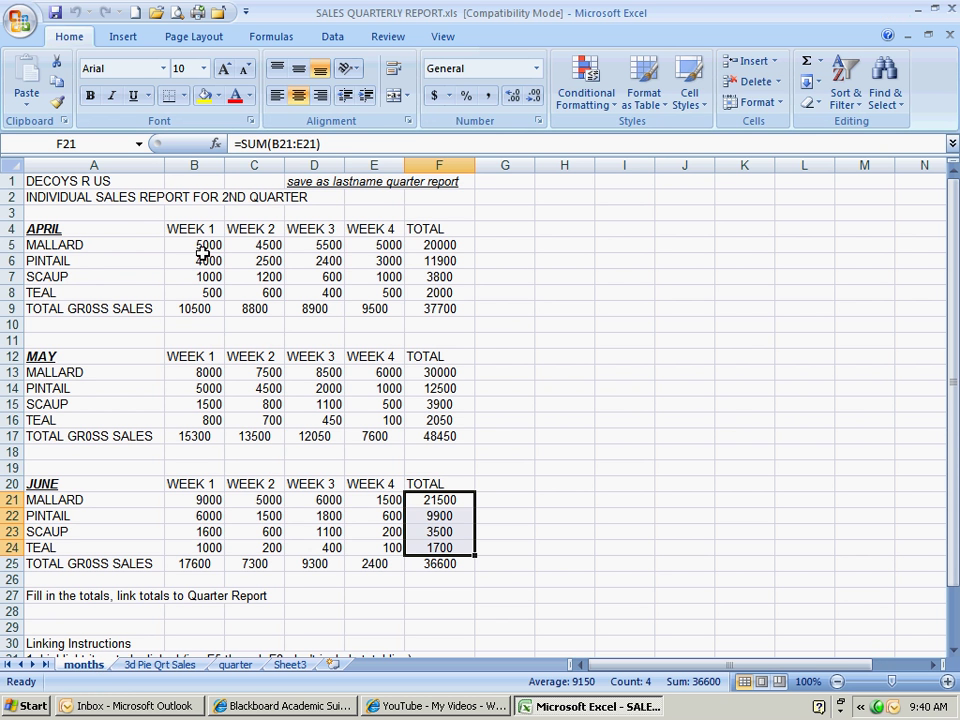
drag(200, 246, 425, 563)
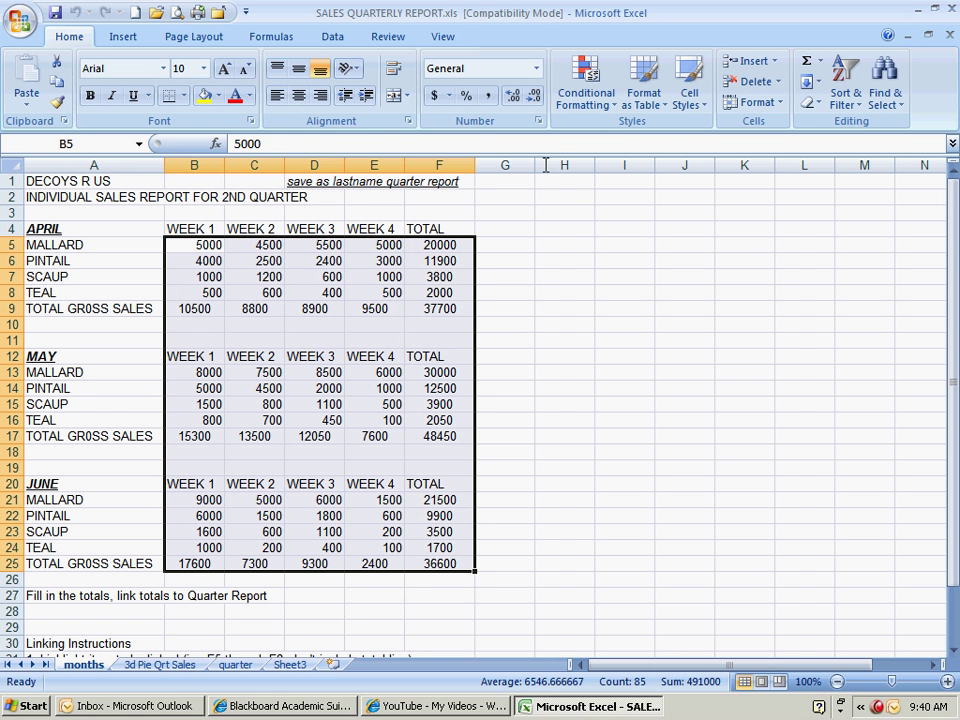
click(488, 96)
click(535, 96)
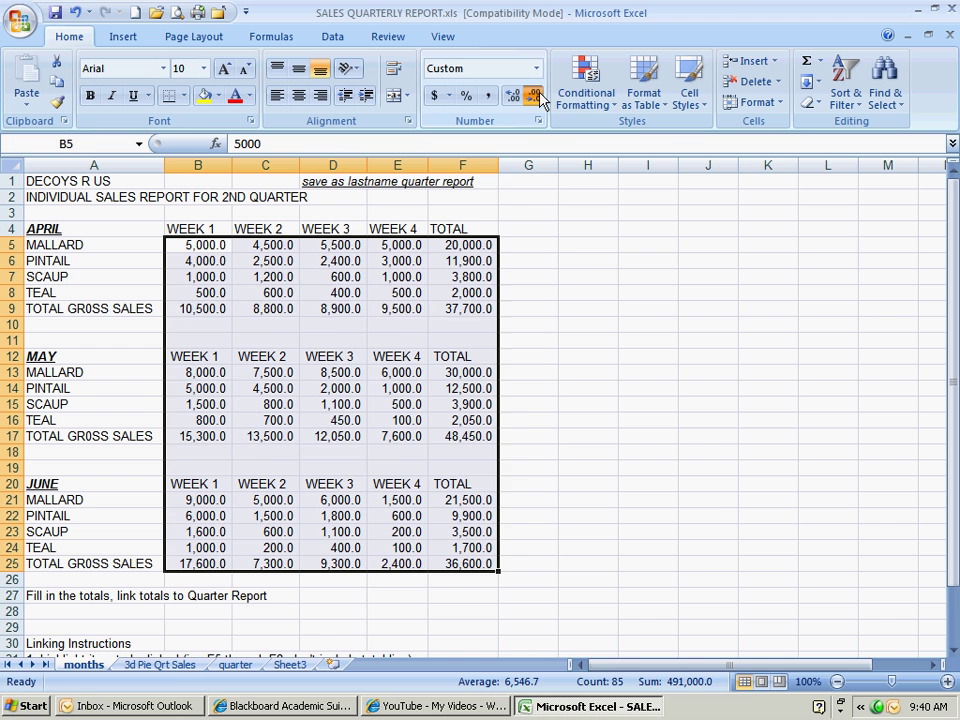
click(536, 96)
click(566, 276)
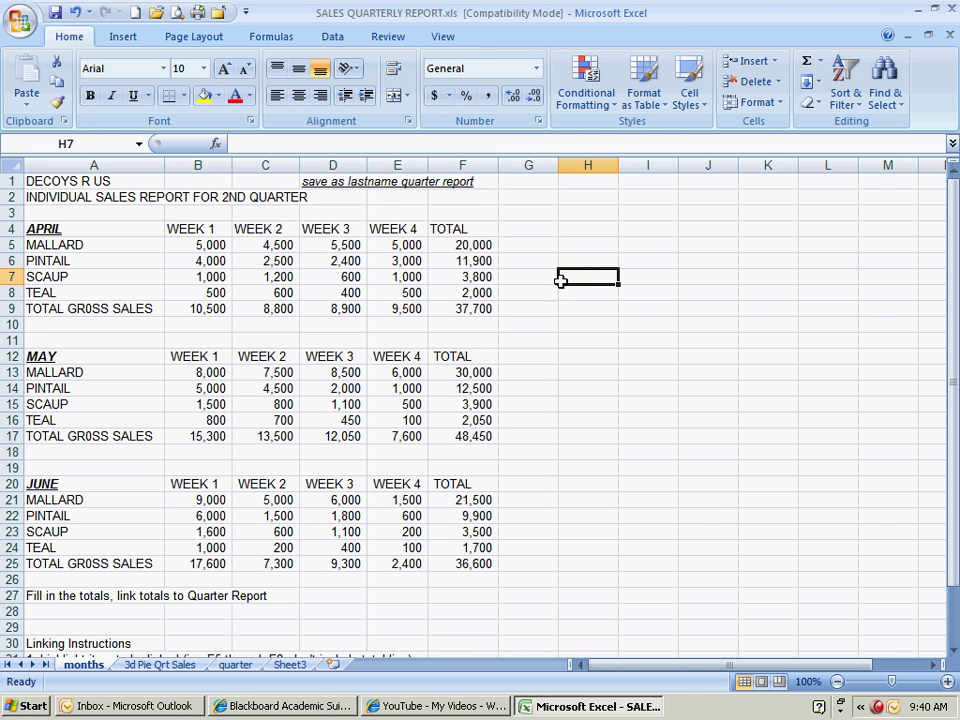
click(161, 665)
Switch between the quarter, months and '3d Pie Qrt Sales' tabs, ending on the chart sheet.
click(236, 665)
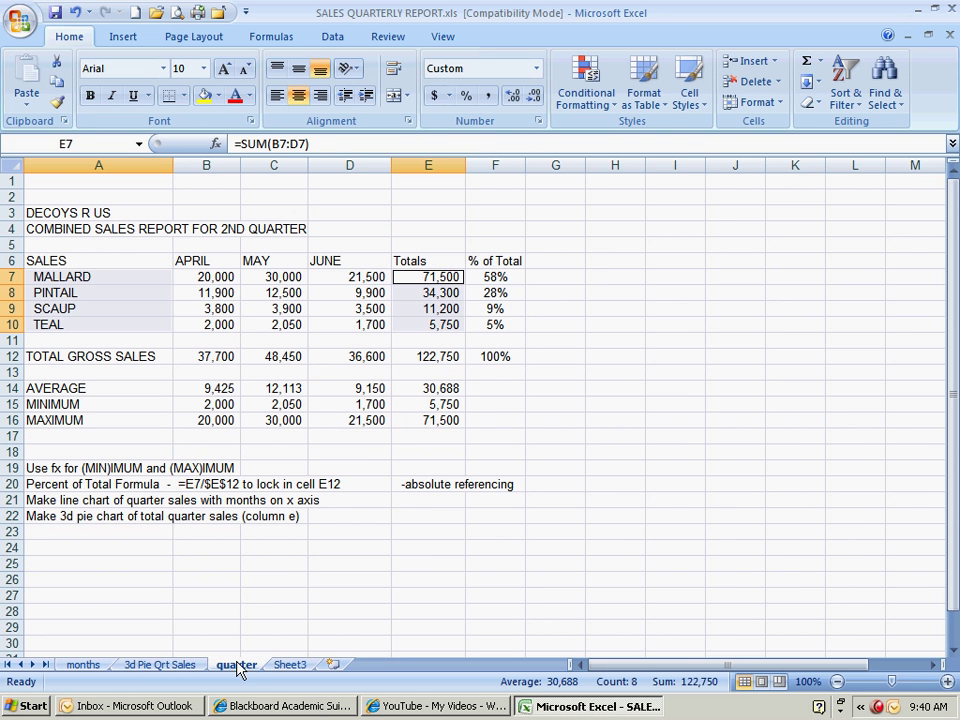
click(147, 666)
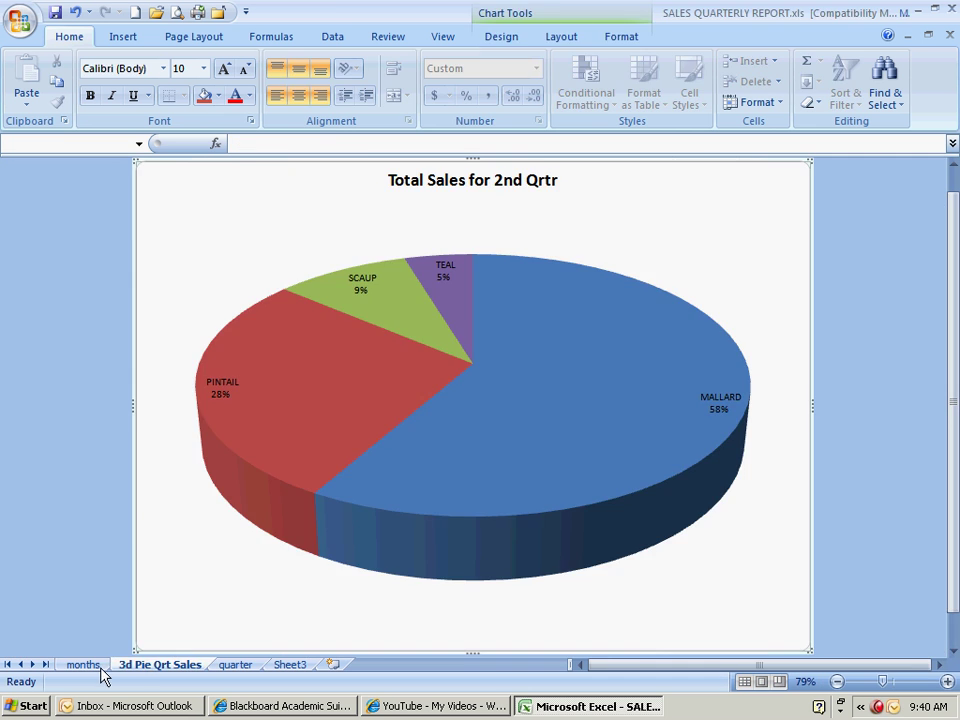
click(101, 667)
click(140, 666)
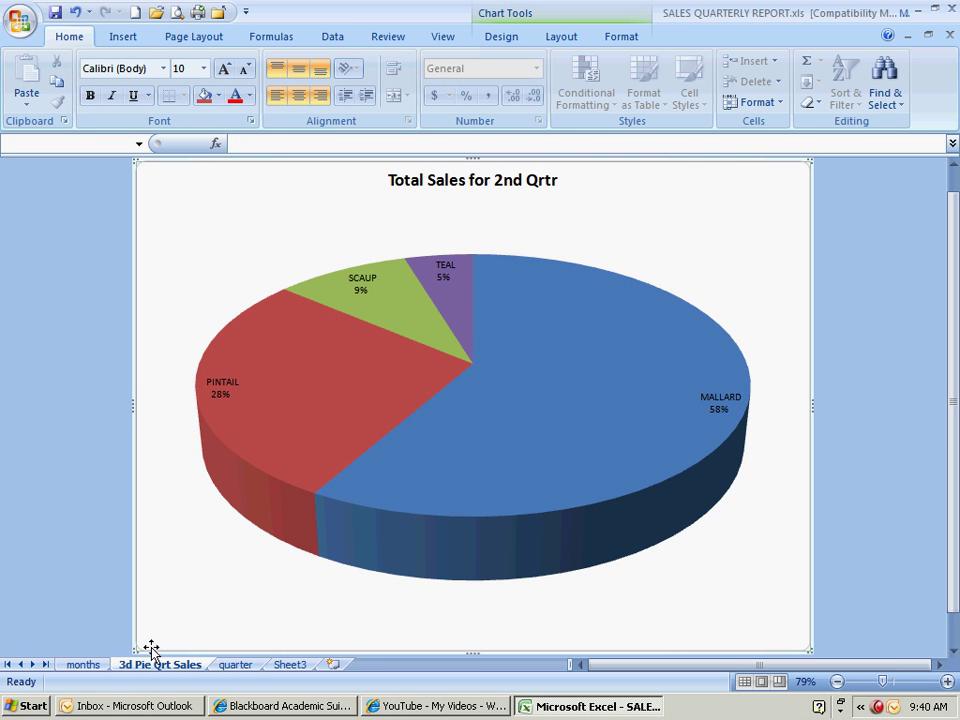